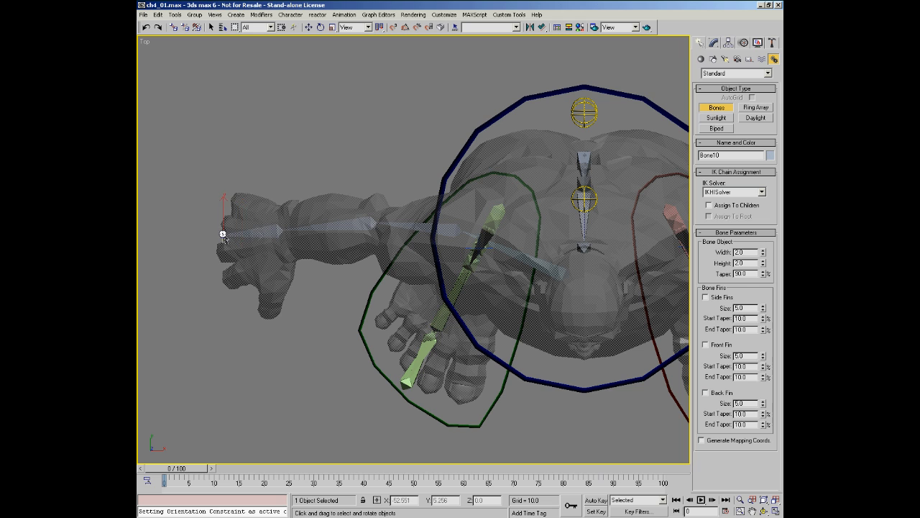
Step: Finish the arm bone chain, select its clavicle bone, and raise the whole chain to the character's shoulder height
{"action": "key", "text": "w"}
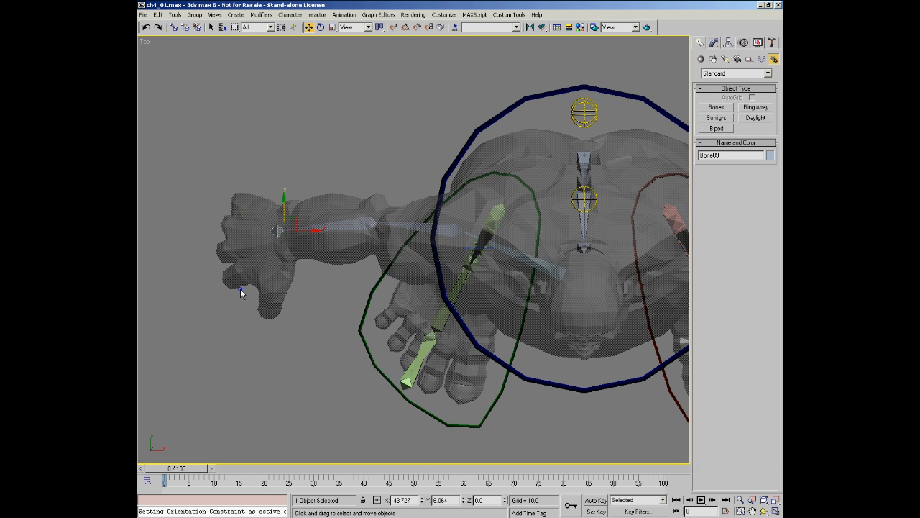
{"action": "left_click", "coordinate": [547, 269]}
{"action": "key", "text": "alt+z"}
{"action": "left_click_drag", "start_coordinate": [333, 203], "coordinate": [335, 319]}
{"action": "middle_click_drag", "start_coordinate": [417, 185], "coordinate": [402, 315], "text": "alt"}
{"action": "left_click_drag", "start_coordinate": [402, 331], "coordinate": [400, 309]}
{"action": "key", "text": "w"}
{"action": "left_click_drag", "start_coordinate": [409, 407], "coordinate": [395, 144]}
{"action": "key", "text": "alt+z"}
{"action": "mouse_move", "coordinate": [452, 252]}
{"action": "middle_mouse_down", "text": "alt"}
{"action": "mouse_move", "coordinate": [419, 241]}
{"action": "mouse_move", "coordinate": [454, 232]}
{"action": "mouse_move", "coordinate": [468, 257]}
{"action": "mouse_move", "coordinate": [494, 242]}
{"action": "mouse_move", "coordinate": [466, 255]}
{"action": "middle_mouse_up", "text": "alt"}
Step: Reposition the arm chain so the clavicle bone starts beside the spine at the base of the neck
{"action": "key", "text": "w"}
{"action": "right_click", "coordinate": [466, 255], "text": "alt"}
{"action": "left_click", "coordinate": [471, 275]}
{"action": "key", "text": "ctrl+r"}
{"action": "key", "text": "w"}
{"action": "left_click_drag", "start_coordinate": [405, 191], "coordinate": [443, 179]}
{"action": "middle_click_drag", "start_coordinate": [497, 208], "coordinate": [440, 220], "text": "alt"}
{"action": "key", "text": "alt+z"}
{"action": "left_click_drag", "start_coordinate": [450, 210], "coordinate": [442, 246]}
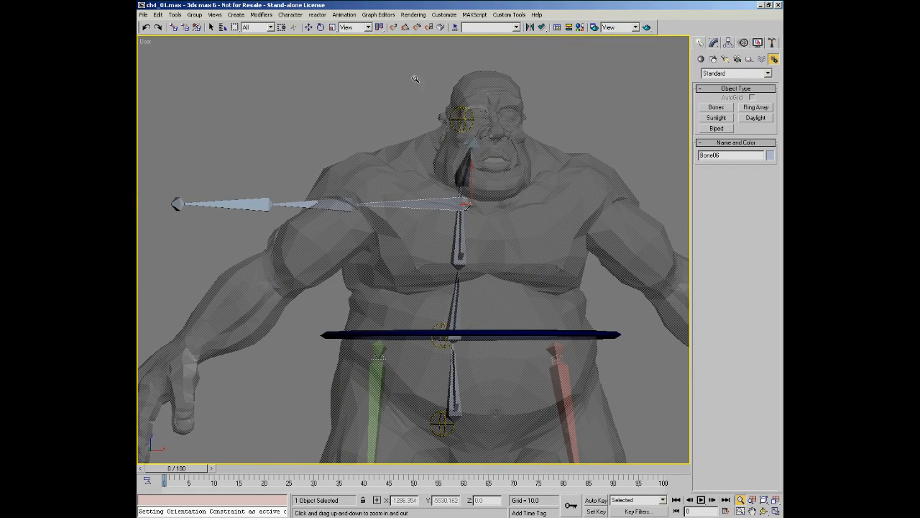
{"action": "key", "text": "ctrl+r"}
{"action": "mouse_move", "coordinate": [438, 222]}
{"action": "left_mouse_down"}
{"action": "mouse_move", "coordinate": [448, 251]}
{"action": "mouse_move", "coordinate": [472, 236]}
{"action": "mouse_move", "coordinate": [496, 238]}
{"action": "mouse_move", "coordinate": [425, 230]}
{"action": "left_mouse_up"}
{"action": "key", "text": "w"}
Step: Examine how the clavicle and upper arm bones sit inside the shoulder from several angles
{"action": "left_click", "coordinate": [341, 203]}
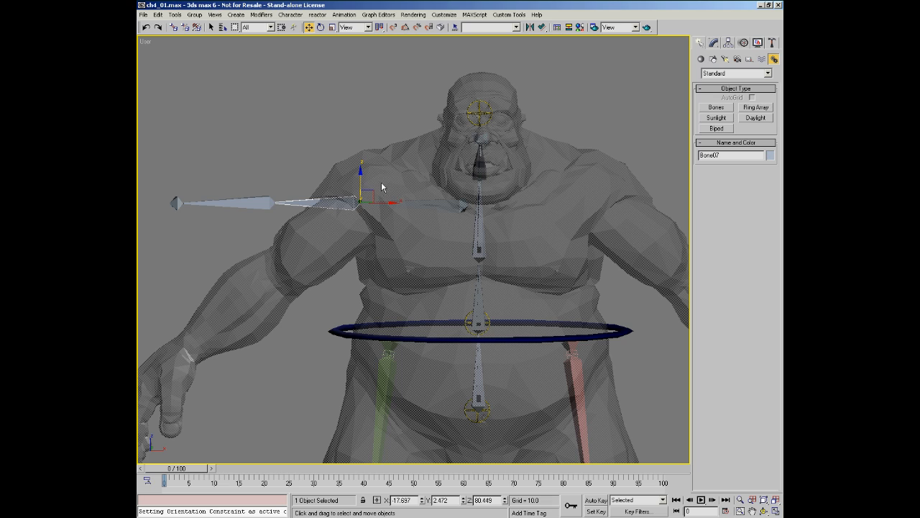
{"action": "middle_click_drag", "start_coordinate": [411, 224], "coordinate": [346, 144], "text": "alt"}
{"action": "middle_click_drag", "start_coordinate": [437, 196], "coordinate": [407, 212], "text": "alt"}
{"action": "left_click", "coordinate": [408, 210]}
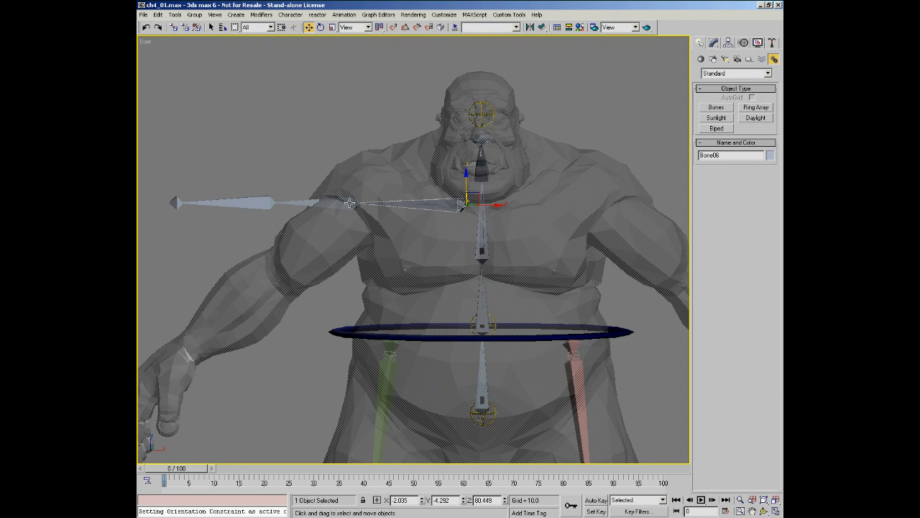
{"action": "middle_click_drag", "start_coordinate": [436, 228], "coordinate": [460, 223], "text": "alt"}
{"action": "key", "text": "alt+z"}
{"action": "middle_click_drag", "start_coordinate": [462, 187], "coordinate": [461, 162], "text": "ctrl+alt"}
{"action": "middle_click_drag", "start_coordinate": [439, 234], "coordinate": [465, 252], "text": "alt"}
Step: Move the upper arm bone up and back towards the shoulder joint
{"action": "left_click", "coordinate": [271, 214]}
{"action": "middle_click_drag", "start_coordinate": [376, 238], "coordinate": [401, 192], "text": "alt"}
{"action": "key", "text": "w"}
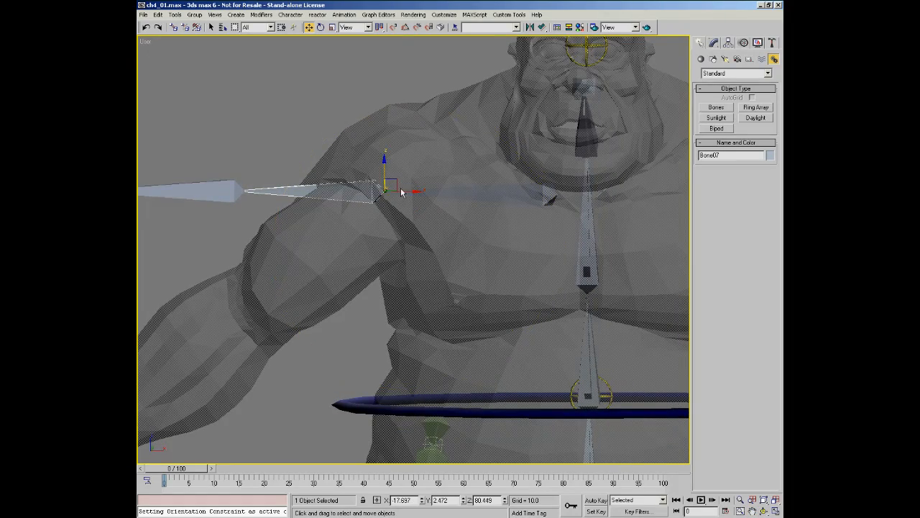
{"action": "left_click_drag", "start_coordinate": [385, 170], "coordinate": [384, 144]}
{"action": "middle_click_drag", "start_coordinate": [443, 197], "coordinate": [464, 253], "text": "alt"}
{"action": "left_click_drag", "start_coordinate": [369, 111], "coordinate": [353, 81]}
{"action": "middle_click_drag", "start_coordinate": [471, 179], "coordinate": [442, 162], "text": "ctrl+alt"}
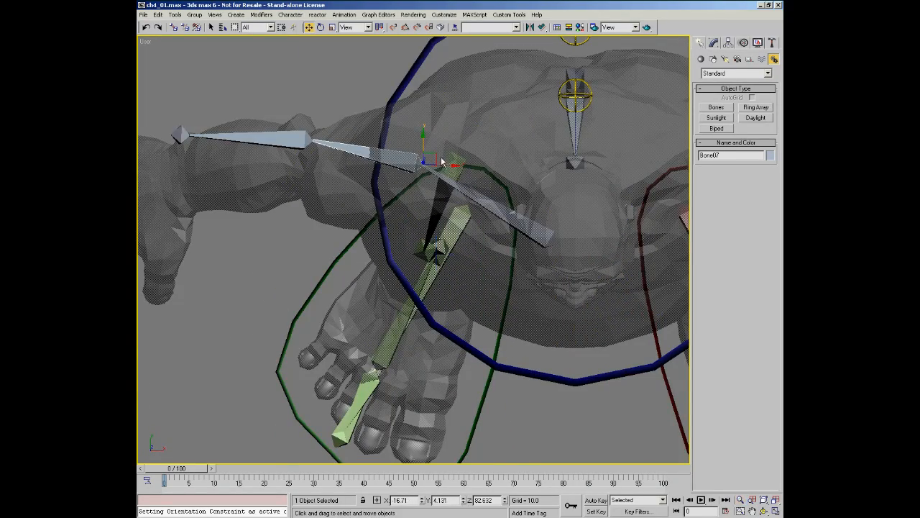
{"action": "mouse_move", "coordinate": [433, 153]}
{"action": "left_mouse_down"}
{"action": "mouse_move", "coordinate": [438, 138]}
{"action": "mouse_move", "coordinate": [431, 173]}
{"action": "mouse_move", "coordinate": [433, 120]}
{"action": "mouse_move", "coordinate": [423, 141]}
{"action": "left_mouse_up"}
Step: Select the clavicle with all its child bones and turn off Freeze Length for them in the Bone Tools
{"action": "right_click", "coordinate": [303, 182]}
{"action": "left_click", "coordinate": [277, 219]}
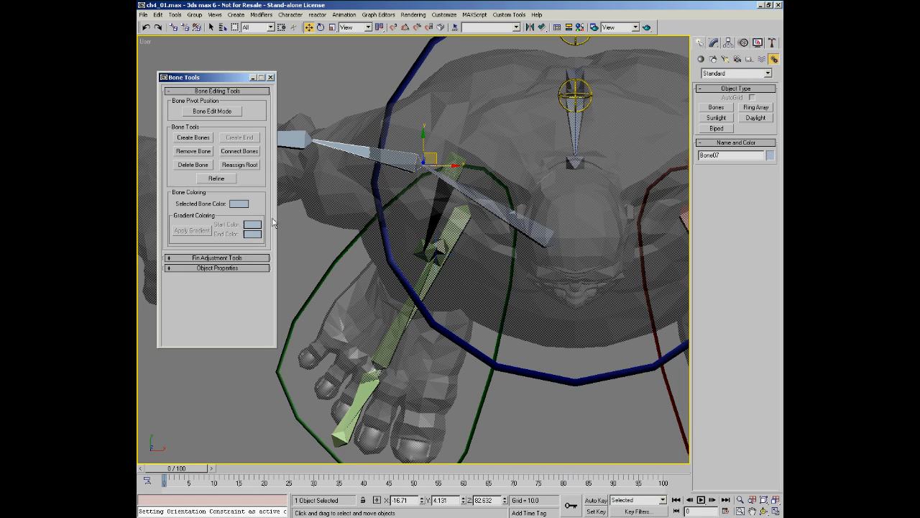
{"action": "double_click", "coordinate": [423, 171]}
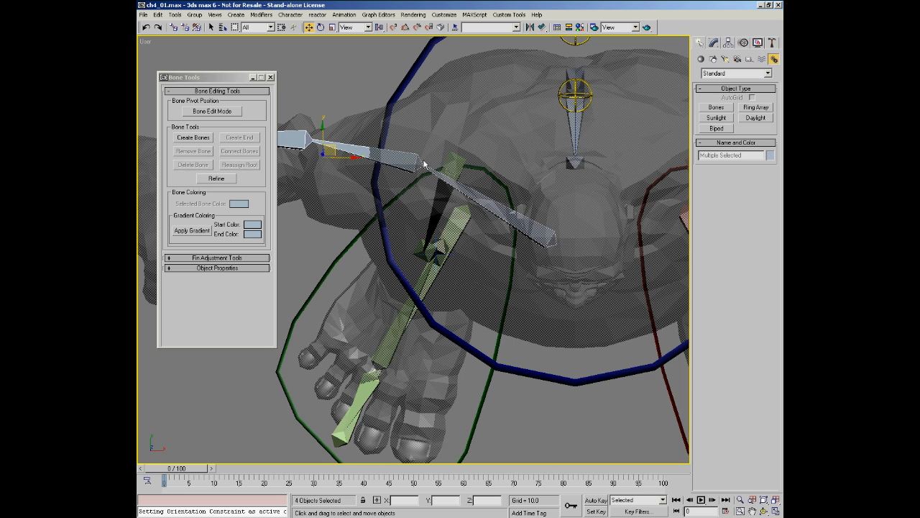
{"action": "left_click", "coordinate": [213, 268]}
{"action": "left_click_drag", "start_coordinate": [205, 80], "coordinate": [188, 62]}
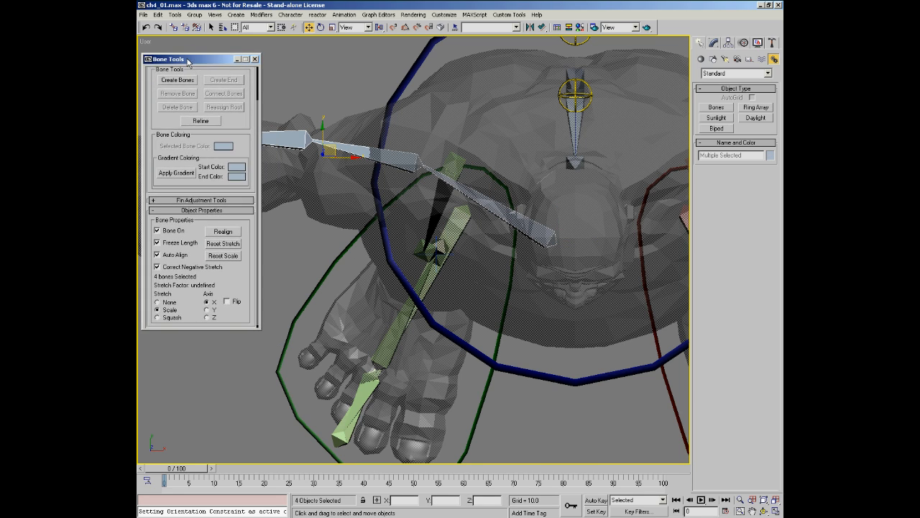
{"action": "left_click", "coordinate": [254, 59]}
Step: Move the upper arm bone to the shoulder joint and adjust its placement in the Front view
{"action": "left_click", "coordinate": [407, 158]}
{"action": "left_click_drag", "start_coordinate": [430, 158], "coordinate": [412, 141]}
{"action": "key", "text": "ctrl+r"}
{"action": "left_click_drag", "start_coordinate": [425, 192], "coordinate": [422, 117]}
{"action": "right_click", "coordinate": [421, 118]}
{"action": "key", "text": "f"}
{"action": "key", "text": "z"}
{"action": "key", "text": "alt+z"}
{"action": "left_click_drag", "start_coordinate": [407, 204], "coordinate": [413, 276]}
{"action": "right_click", "coordinate": [414, 277]}
{"action": "middle_click_drag", "start_coordinate": [520, 266], "coordinate": [410, 259]}
{"action": "left_click_drag", "start_coordinate": [371, 206], "coordinate": [388, 208]}
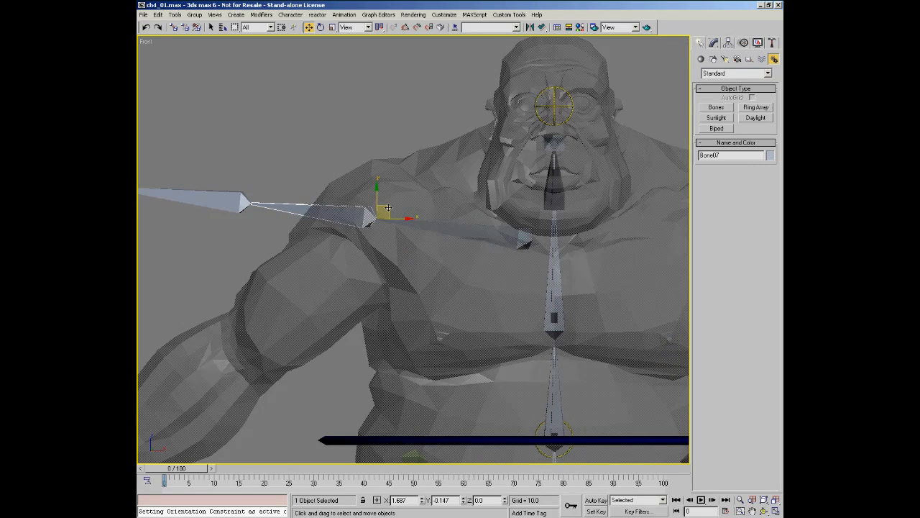
Step: Adjust the shoulder end of the upper arm bone in the Top view to fit the mesh
{"action": "key", "text": "t"}
{"action": "key", "text": "z"}
{"action": "key", "text": "alt+z"}
{"action": "left_click_drag", "start_coordinate": [438, 185], "coordinate": [374, 290]}
{"action": "middle_click_drag", "start_coordinate": [374, 290], "coordinate": [422, 247]}
{"action": "middle_click_drag", "start_coordinate": [510, 253], "coordinate": [437, 246]}
{"action": "right_click", "coordinate": [436, 252]}
{"action": "left_click_drag", "start_coordinate": [495, 206], "coordinate": [455, 230]}
Step: Rotate the upper arm bone so the arm chain slopes down along the character's arm
{"action": "key", "text": "alt+z"}
{"action": "middle_click_drag", "start_coordinate": [456, 231], "coordinate": [454, 158], "text": "alt"}
{"action": "left_click_drag", "start_coordinate": [454, 158], "coordinate": [447, 243]}
{"action": "right_click", "coordinate": [446, 243]}
{"action": "right_click", "coordinate": [474, 254]}
{"action": "left_click", "coordinate": [483, 274]}
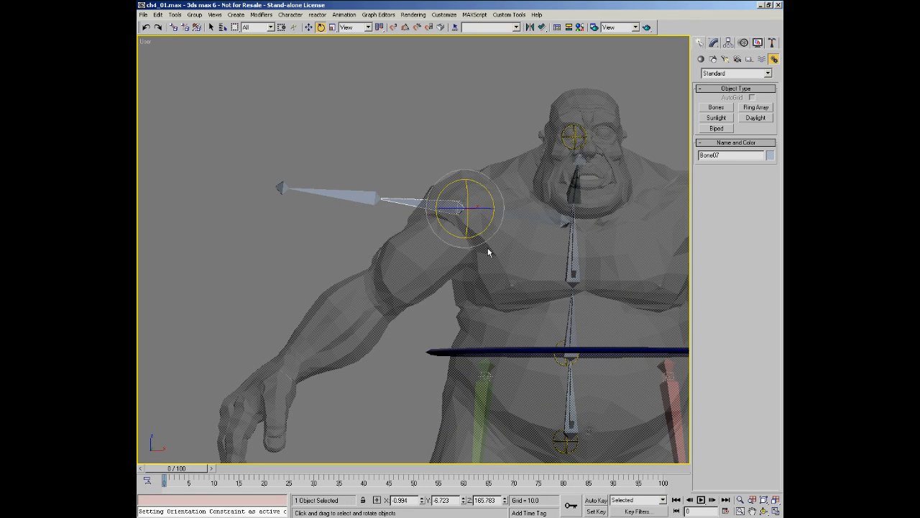
{"action": "left_click_drag", "start_coordinate": [489, 190], "coordinate": [451, 155]}
{"action": "middle_click_drag", "start_coordinate": [421, 307], "coordinate": [407, 213], "text": "ctrl+alt"}
Step: Select the forearm bone and set its rotation coordinate system to Local
{"action": "left_click", "coordinate": [364, 206]}
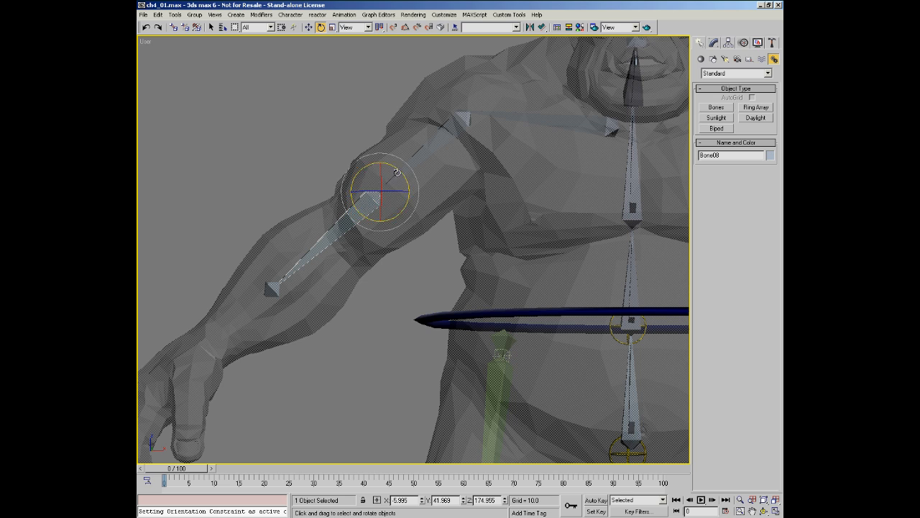
{"action": "right_click", "coordinate": [412, 222]}
{"action": "left_click", "coordinate": [433, 280]}
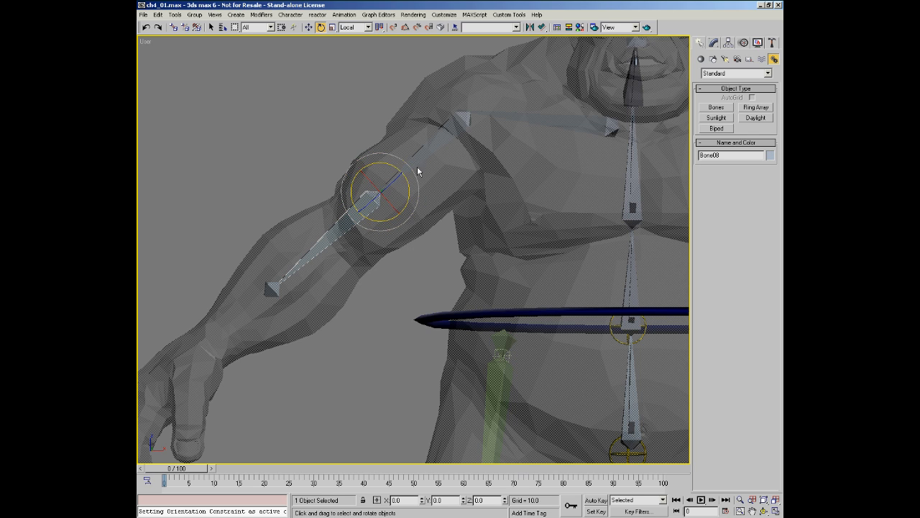
Step: Try bending the forearm bone at the elbow about its local Y axis
{"action": "middle_click_drag", "start_coordinate": [407, 253], "coordinate": [369, 200], "text": "alt"}
{"action": "left_click_drag", "start_coordinate": [368, 200], "coordinate": [343, 190]}
{"action": "middle_click_drag", "start_coordinate": [343, 190], "coordinate": [352, 180], "text": "alt"}
{"action": "mouse_move", "coordinate": [350, 180]}
{"action": "left_mouse_down"}
{"action": "mouse_move", "coordinate": [355, 220]}
{"action": "mouse_move", "coordinate": [351, 165]}
{"action": "left_mouse_up"}
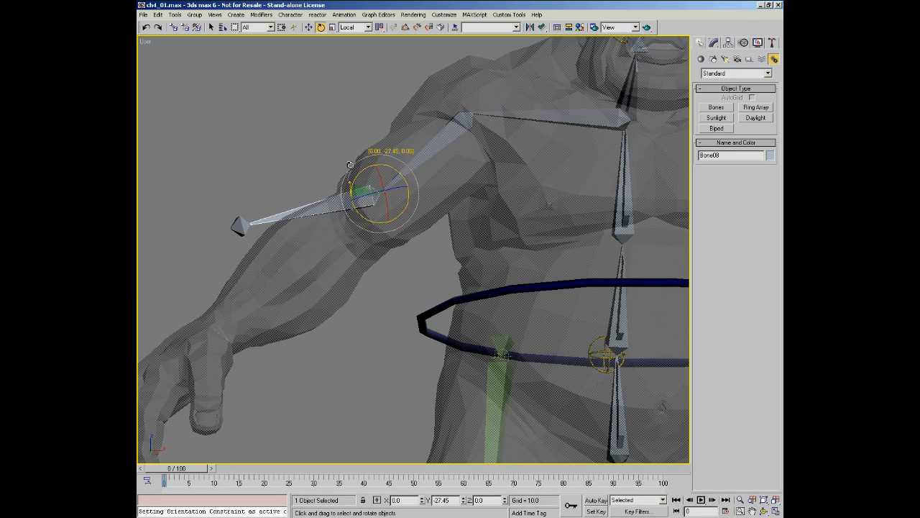
{"action": "right_click", "coordinate": [351, 164]}
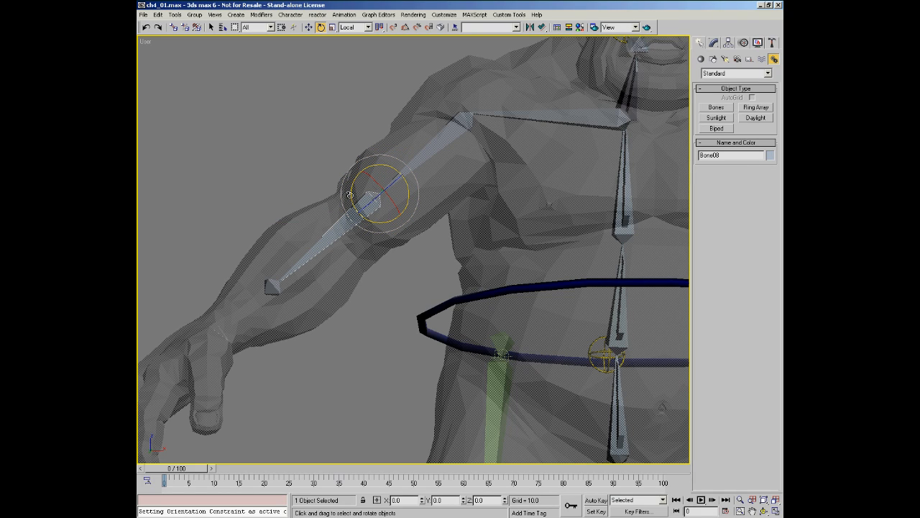
{"action": "middle_click_drag", "start_coordinate": [381, 201], "coordinate": [386, 232], "text": "alt"}
{"action": "left_click_drag", "start_coordinate": [374, 208], "coordinate": [351, 179]}
{"action": "right_click", "coordinate": [384, 199]}
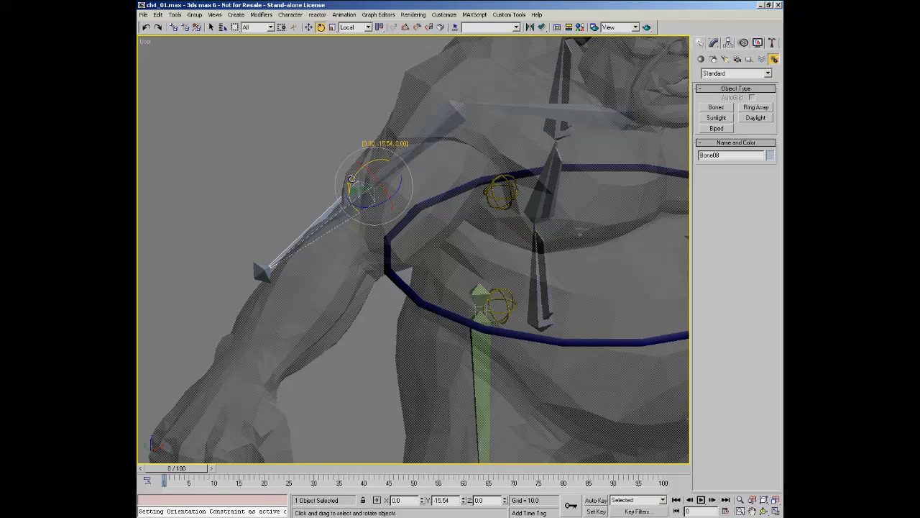
{"action": "right_click", "coordinate": [351, 180]}
Step: Move the forearm bone so the elbow joint is centred inside the arm mesh
{"action": "middle_click_drag", "start_coordinate": [430, 252], "coordinate": [375, 217], "text": "alt"}
{"action": "right_click", "coordinate": [411, 210]}
{"action": "left_click", "coordinate": [419, 223]}
{"action": "right_click", "coordinate": [375, 216]}
{"action": "left_click_drag", "start_coordinate": [371, 217], "coordinate": [336, 249]}
{"action": "middle_click_drag", "start_coordinate": [367, 250], "coordinate": [457, 261], "text": "alt"}
{"action": "middle_click_drag", "start_coordinate": [379, 233], "coordinate": [378, 230], "text": "alt"}
{"action": "scroll", "coordinate": [320, 185], "scroll_direction": "up", "scroll_amount": 3}
{"action": "middle_click_drag", "start_coordinate": [343, 188], "coordinate": [348, 193], "text": "alt"}
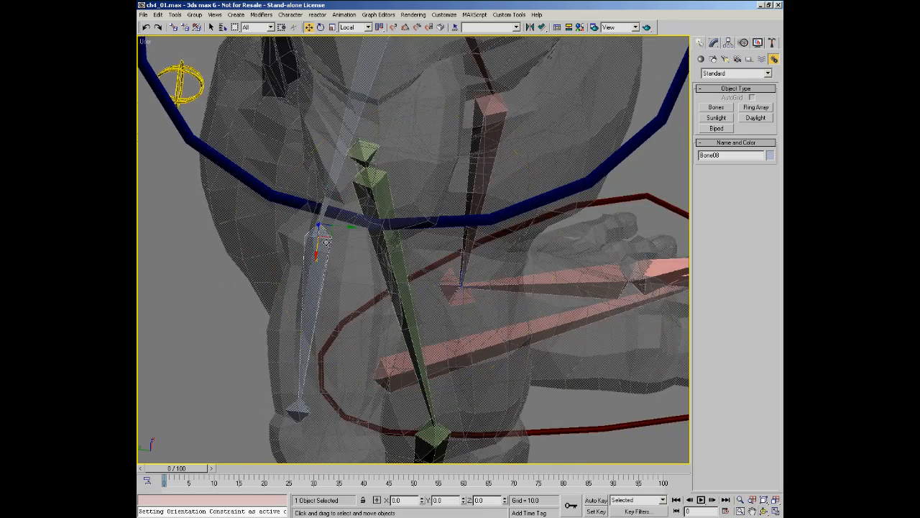
{"action": "left_click_drag", "start_coordinate": [330, 235], "coordinate": [332, 246]}
Step: Move the end bone of the arm chain into the centre of the wrist
{"action": "left_click", "coordinate": [308, 420]}
{"action": "middle_click_drag", "start_coordinate": [385, 409], "coordinate": [362, 199]}
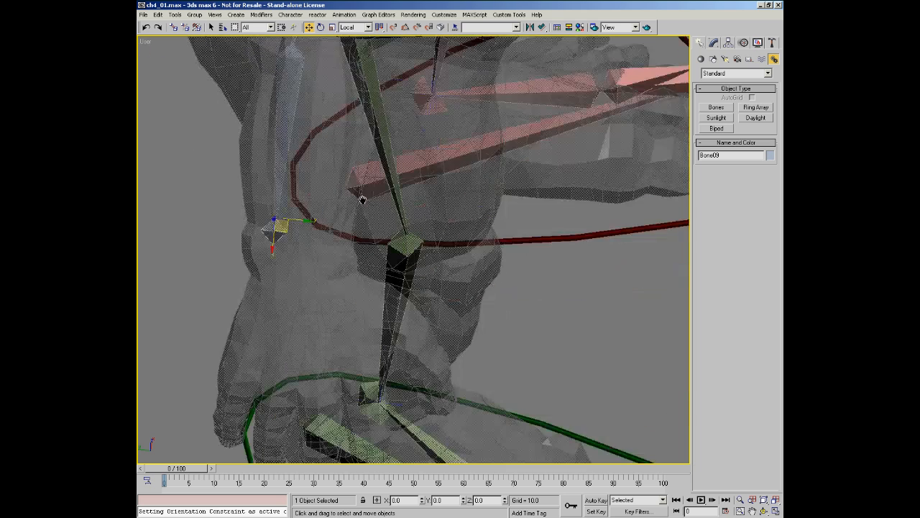
{"action": "left_click_drag", "start_coordinate": [284, 229], "coordinate": [321, 190]}
{"action": "key", "text": "ctrl+r"}
{"action": "middle_click_drag", "start_coordinate": [428, 227], "coordinate": [370, 236]}
{"action": "right_click", "coordinate": [370, 236]}
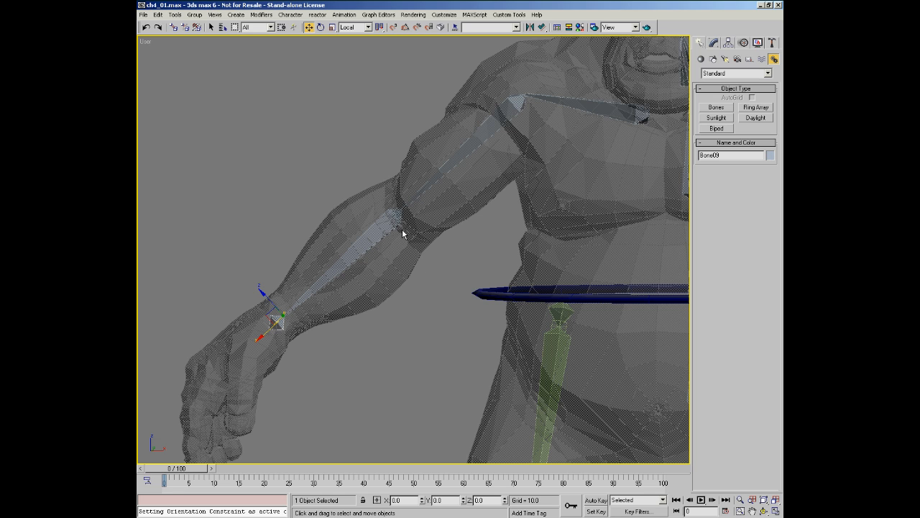
Step: Try shifting the forearm bone along its local Z axis at the elbow
{"action": "mouse_move", "coordinate": [385, 187]}
{"action": "left_mouse_down"}
{"action": "mouse_move", "coordinate": [366, 163]}
{"action": "mouse_move", "coordinate": [385, 202]}
{"action": "left_mouse_up"}
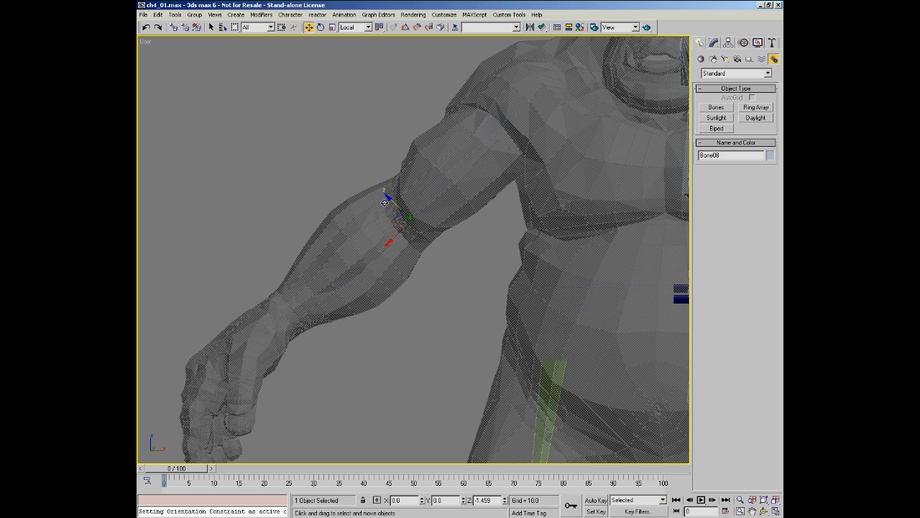
{"action": "right_click", "coordinate": [384, 203]}
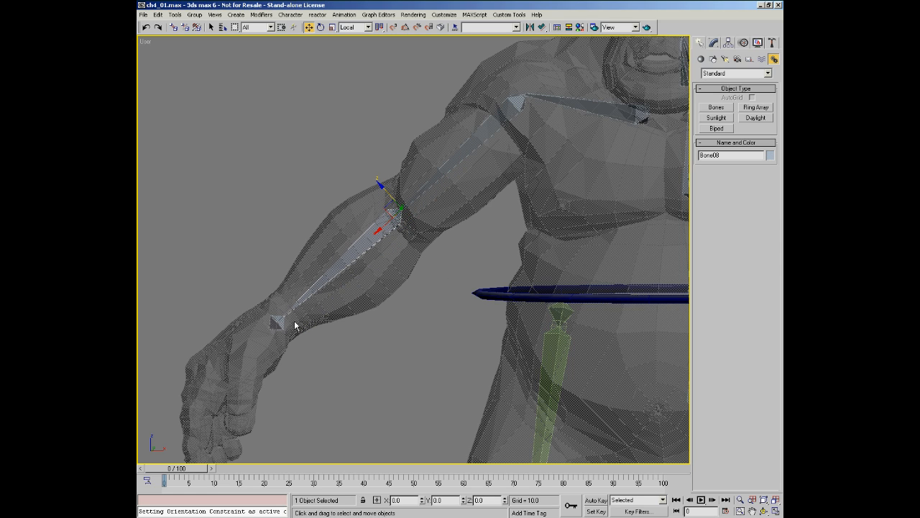
{"action": "middle_click_drag", "start_coordinate": [410, 260], "coordinate": [493, 304], "text": "alt"}
{"action": "middle_click_drag", "start_coordinate": [401, 232], "coordinate": [355, 215], "text": "alt"}
{"action": "middle_click_drag", "start_coordinate": [410, 251], "coordinate": [350, 200], "text": "alt"}
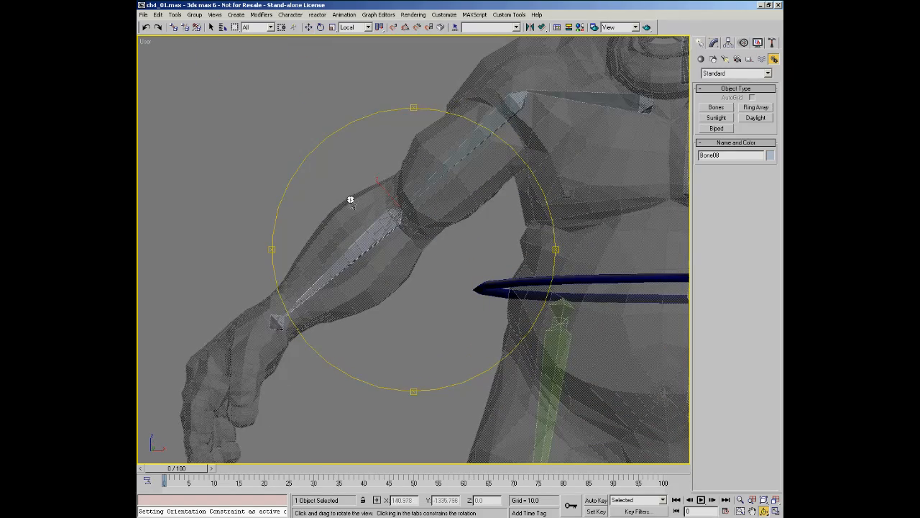
Step: Try shifting the wrist bone along its local Z axis
{"action": "left_click", "coordinate": [278, 322]}
{"action": "middle_click_drag", "start_coordinate": [369, 280], "coordinate": [446, 297], "text": "alt"}
{"action": "left_click_drag", "start_coordinate": [396, 266], "coordinate": [375, 259]}
{"action": "right_click", "coordinate": [374, 259]}
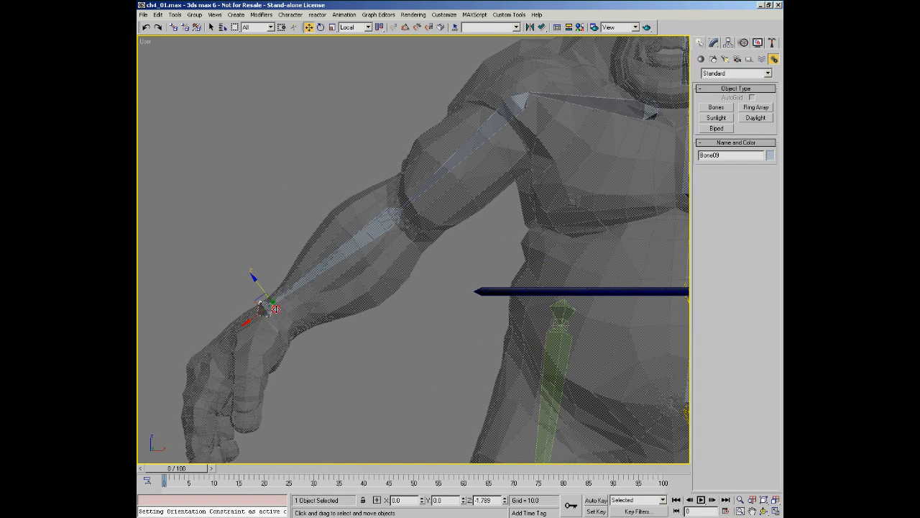
{"action": "key", "text": "ctrl+r"}
{"action": "left_click_drag", "start_coordinate": [360, 308], "coordinate": [285, 304]}
{"action": "right_click", "coordinate": [285, 304]}
{"action": "right_click", "coordinate": [381, 244]}
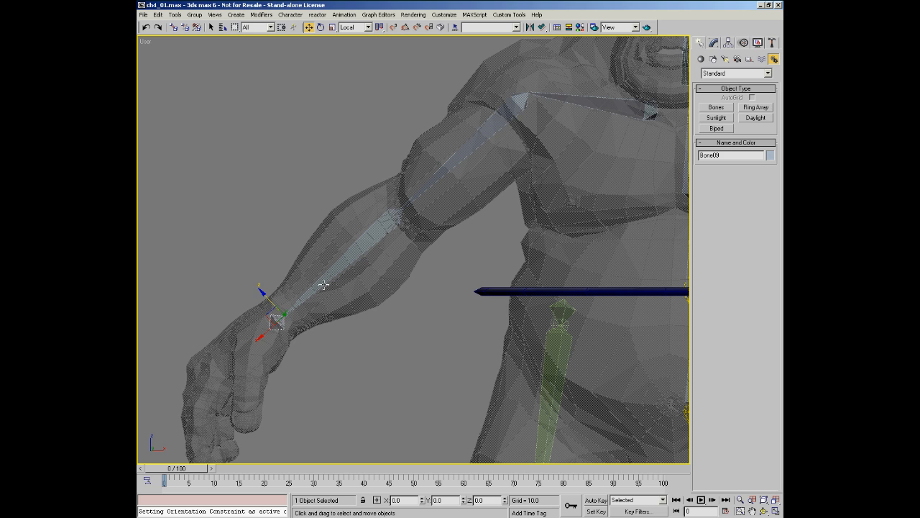
Step: Nudge the forearm bone along its local Z axis at the elbow, and fine-tune the wrist bone's position
{"action": "left_click", "coordinate": [370, 235]}
{"action": "left_click_drag", "start_coordinate": [386, 190], "coordinate": [380, 186]}
{"action": "left_click", "coordinate": [275, 324]}
{"action": "key", "text": "ctrl+r"}
{"action": "left_click_drag", "start_coordinate": [369, 278], "coordinate": [504, 317]}
{"action": "key", "text": "alt+z"}
{"action": "middle_click_drag", "start_coordinate": [255, 326], "coordinate": [255, 274], "text": "ctrl+alt"}
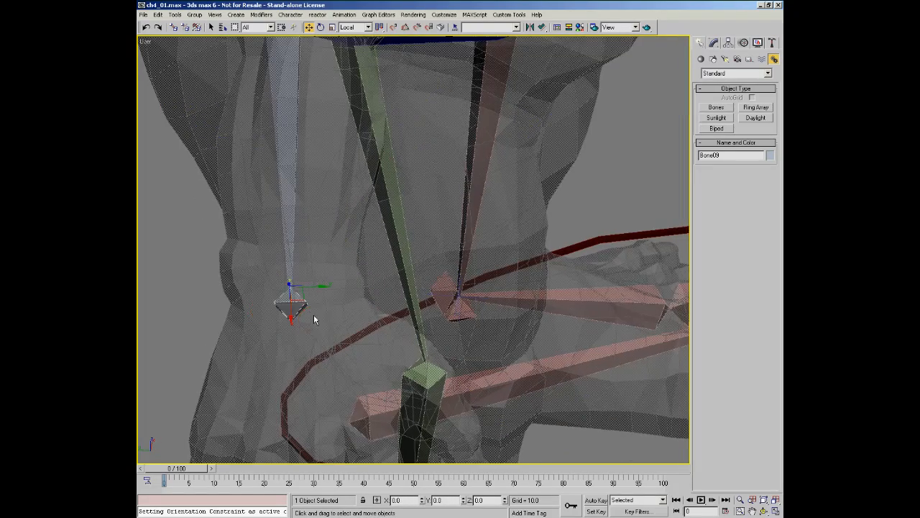
{"action": "left_click_drag", "start_coordinate": [305, 297], "coordinate": [305, 294]}
{"action": "middle_click_drag", "start_coordinate": [339, 237], "coordinate": [415, 254], "text": "alt"}
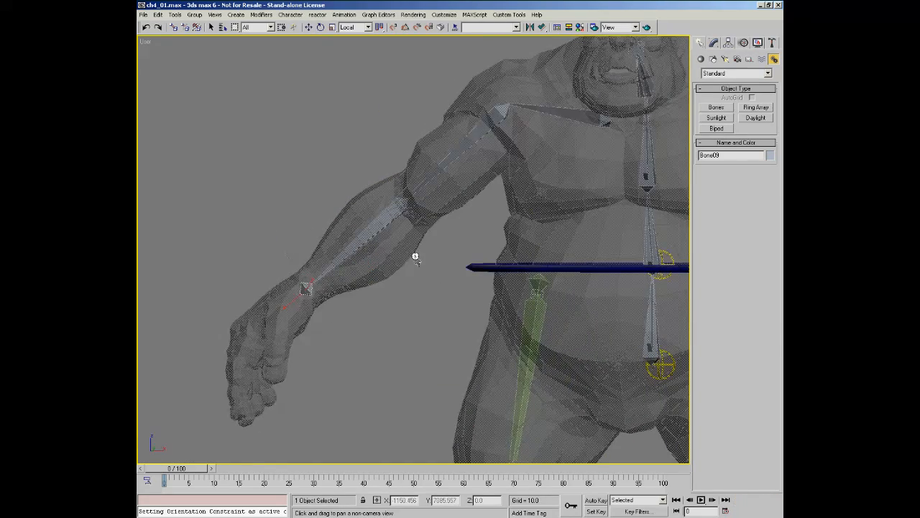
Step: Display the arm up close in the Front view as wireframe
{"action": "key", "text": "f"}
{"action": "key", "text": "z"}
{"action": "left_click_drag", "start_coordinate": [417, 213], "coordinate": [425, 307]}
{"action": "middle_click_drag", "start_coordinate": [518, 168], "coordinate": [323, 323]}
{"action": "left_click_drag", "start_coordinate": [430, 207], "coordinate": [425, 288]}
{"action": "middle_click_drag", "start_coordinate": [491, 198], "coordinate": [391, 220]}
{"action": "key", "text": "w"}
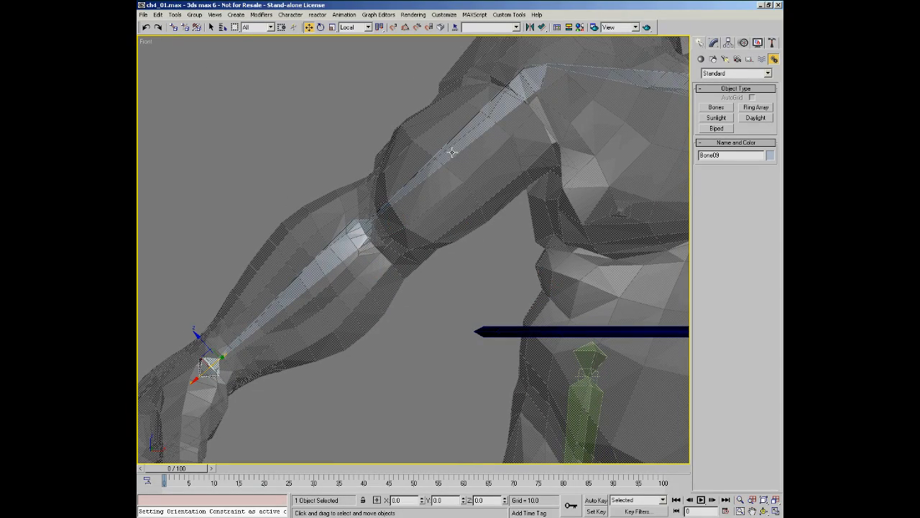
{"action": "key", "text": "F3"}
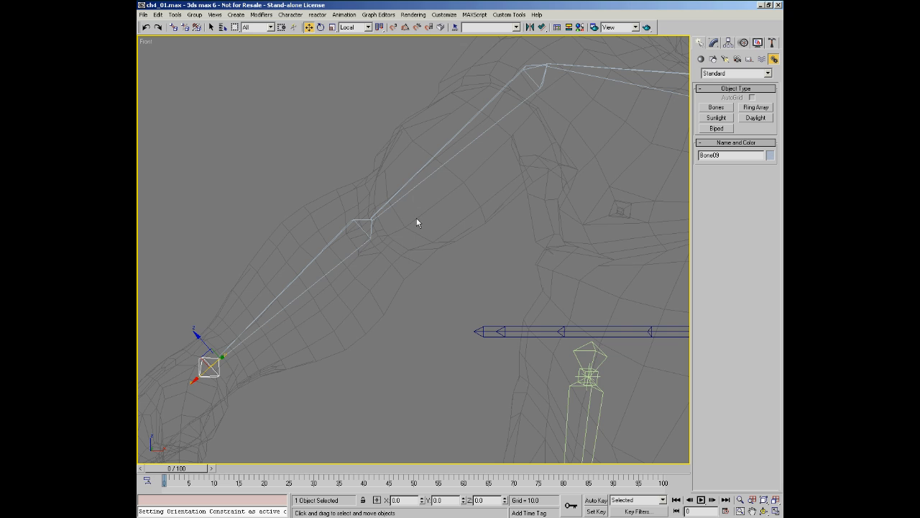
{"action": "middle_click_drag", "start_coordinate": [436, 175], "coordinate": [341, 248]}
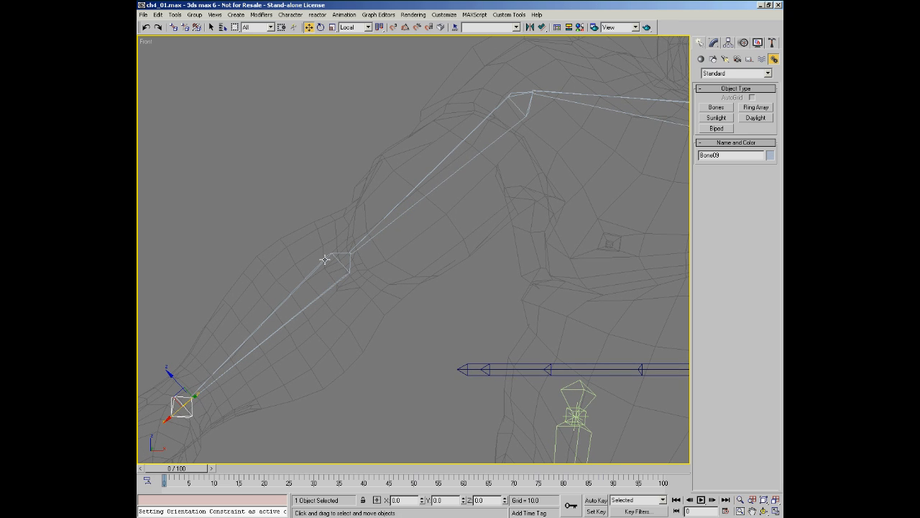
Step: Select the upper arm bone with its children and enable Bone Edit Mode for rotating them
{"action": "double_click", "coordinate": [407, 196]}
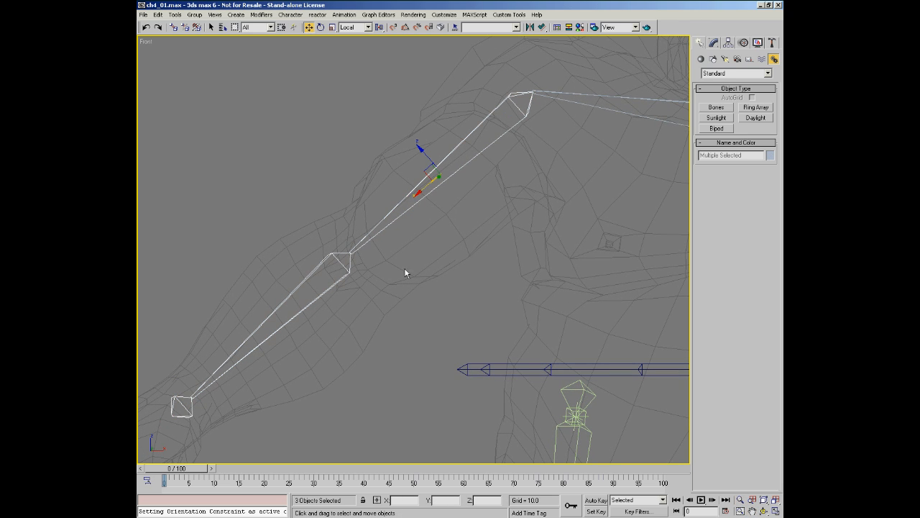
{"action": "middle_click_drag", "start_coordinate": [408, 251], "coordinate": [448, 251]}
{"action": "right_click", "coordinate": [243, 280]}
{"action": "left_click", "coordinate": [212, 260]}
{"action": "left_click", "coordinate": [212, 111]}
{"action": "right_click", "coordinate": [475, 227]}
{"action": "left_click", "coordinate": [483, 247]}
Step: Rotate the upper arm chain slightly at the shoulder to follow the arm mesh, and turn off Bone Edit Mode
{"action": "left_click_drag", "start_coordinate": [583, 85], "coordinate": [587, 75]}
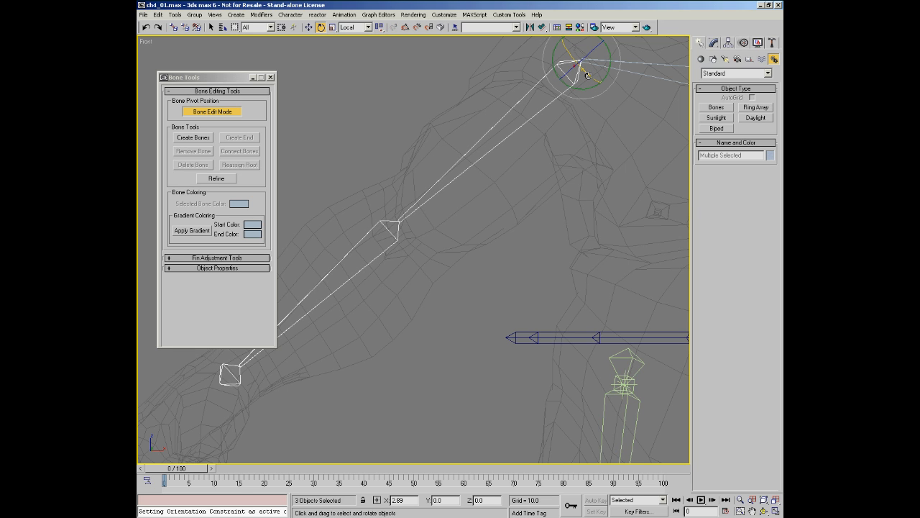
{"action": "left_click_drag", "start_coordinate": [589, 75], "coordinate": [588, 75]}
{"action": "middle_click_drag", "start_coordinate": [421, 243], "coordinate": [445, 272]}
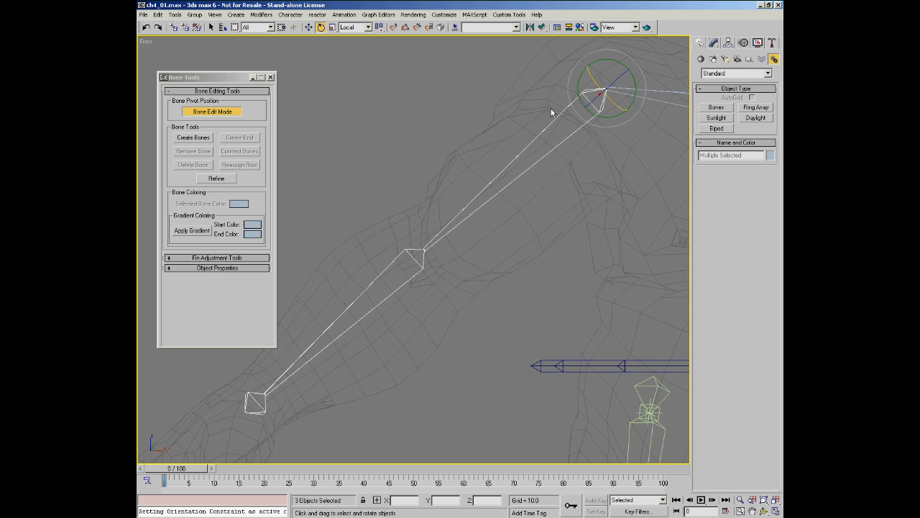
{"action": "mouse_move", "coordinate": [612, 100]}
{"action": "left_mouse_down"}
{"action": "mouse_move", "coordinate": [638, 115]}
{"action": "mouse_move", "coordinate": [616, 97]}
{"action": "left_mouse_up"}
{"action": "left_click_drag", "start_coordinate": [617, 98], "coordinate": [616, 97]}
{"action": "middle_click_drag", "start_coordinate": [556, 188], "coordinate": [501, 210]}
{"action": "left_click", "coordinate": [213, 118]}
Step: Select the clavicle with its child bones, reset their stretch, and turn Freeze Length back on
{"action": "scroll", "coordinate": [520, 230], "scroll_direction": "down", "scroll_amount": 4}
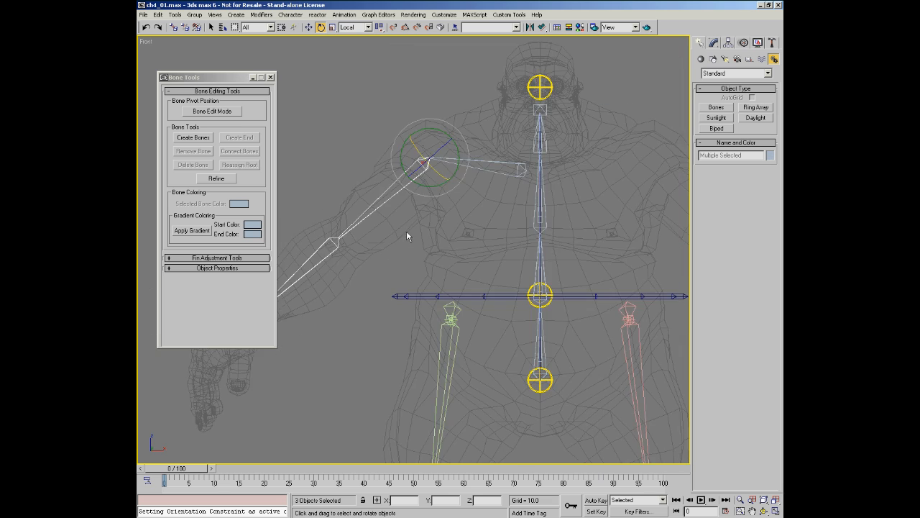
{"action": "middle_click_drag", "start_coordinate": [407, 232], "coordinate": [489, 241]}
{"action": "double_click", "coordinate": [563, 175]}
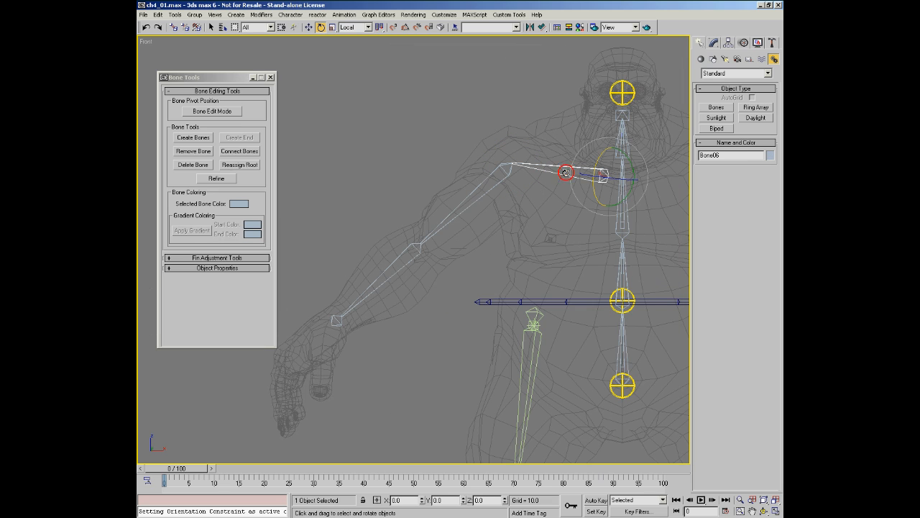
{"action": "left_click", "coordinate": [224, 268]}
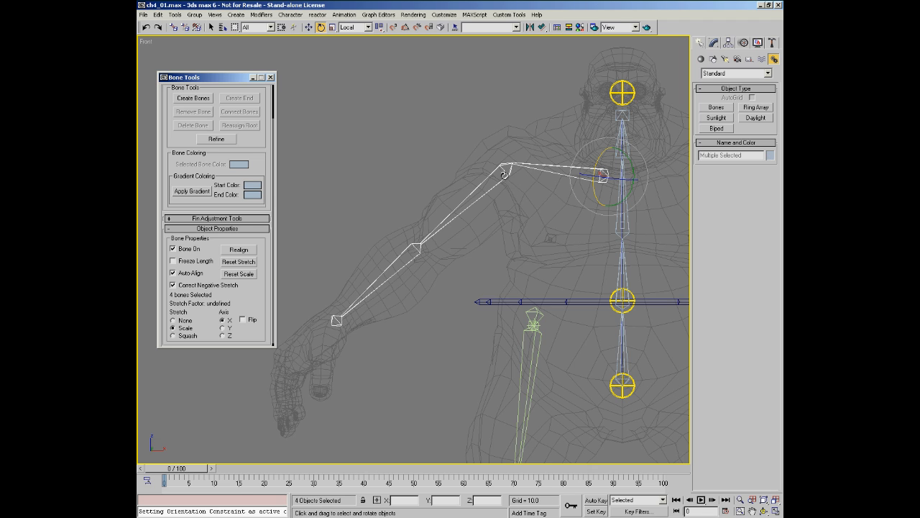
{"action": "left_click", "coordinate": [238, 262]}
{"action": "left_click", "coordinate": [173, 261]}
{"action": "left_click", "coordinate": [271, 77]}
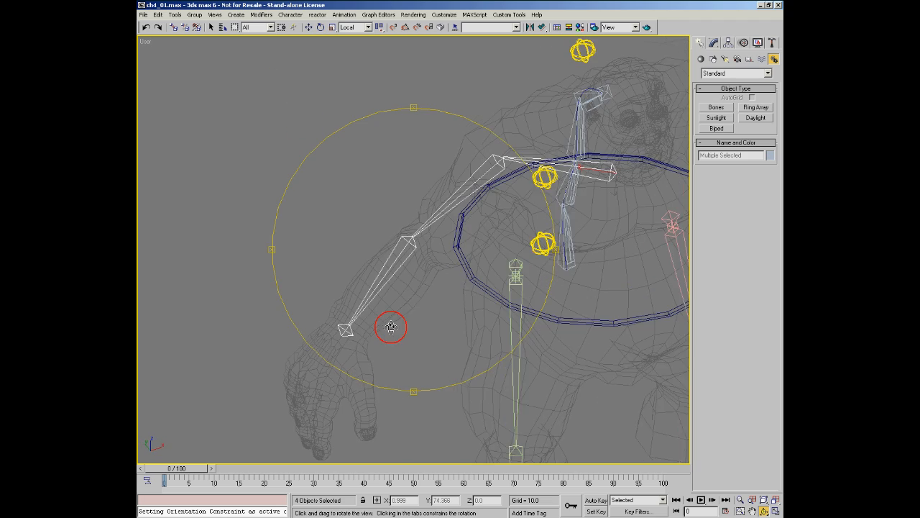
{"action": "key", "text": "e"}
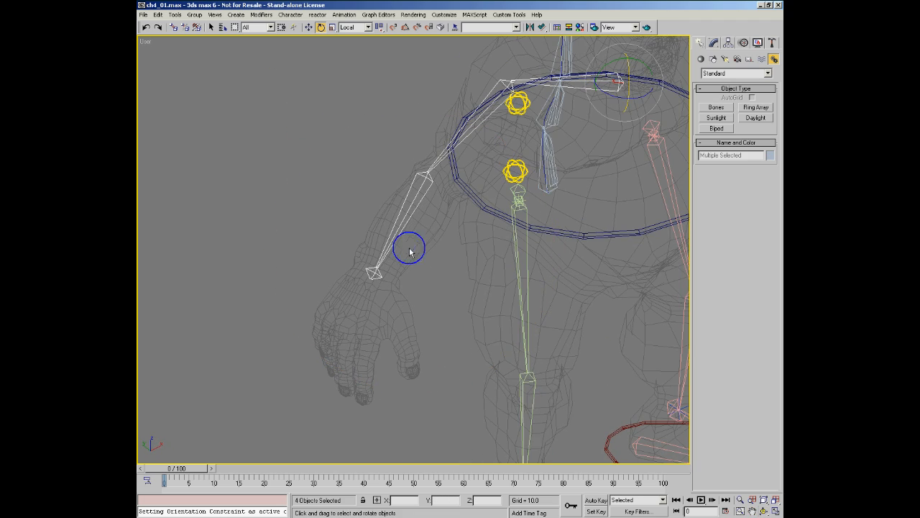